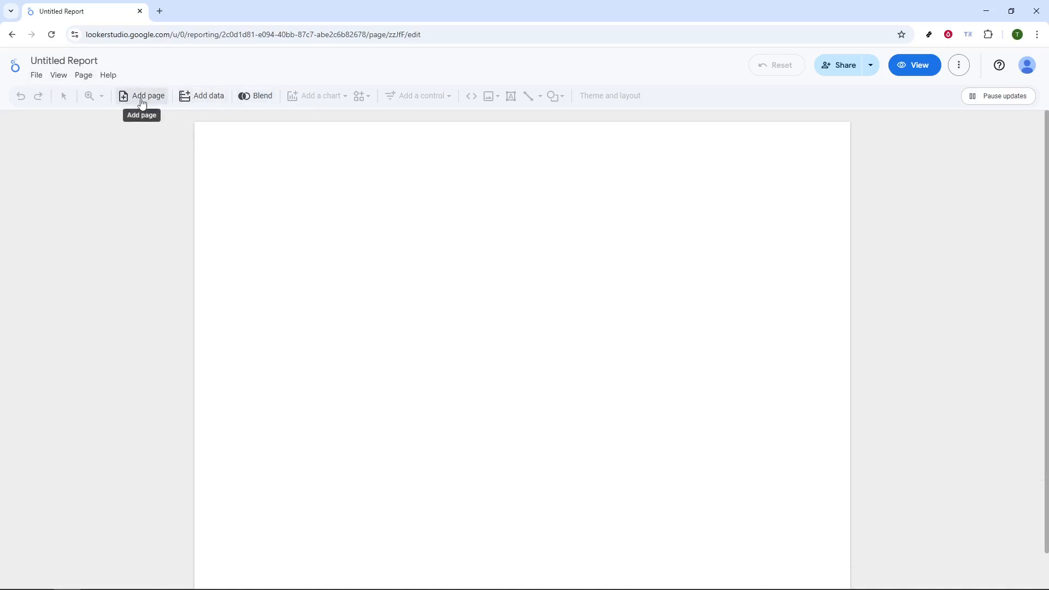
left_click(203, 97)
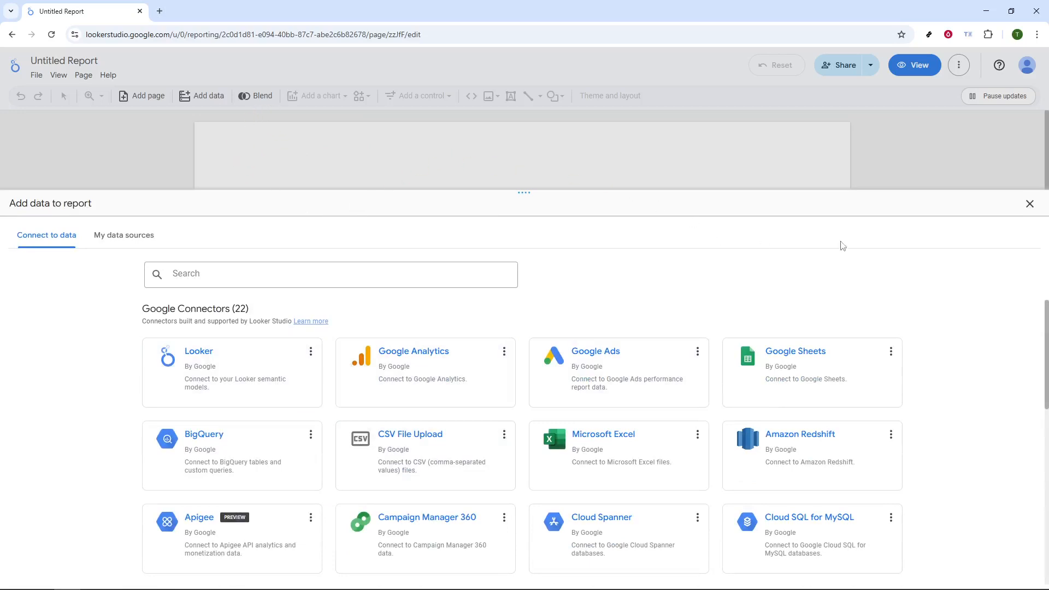
left_click(1030, 204)
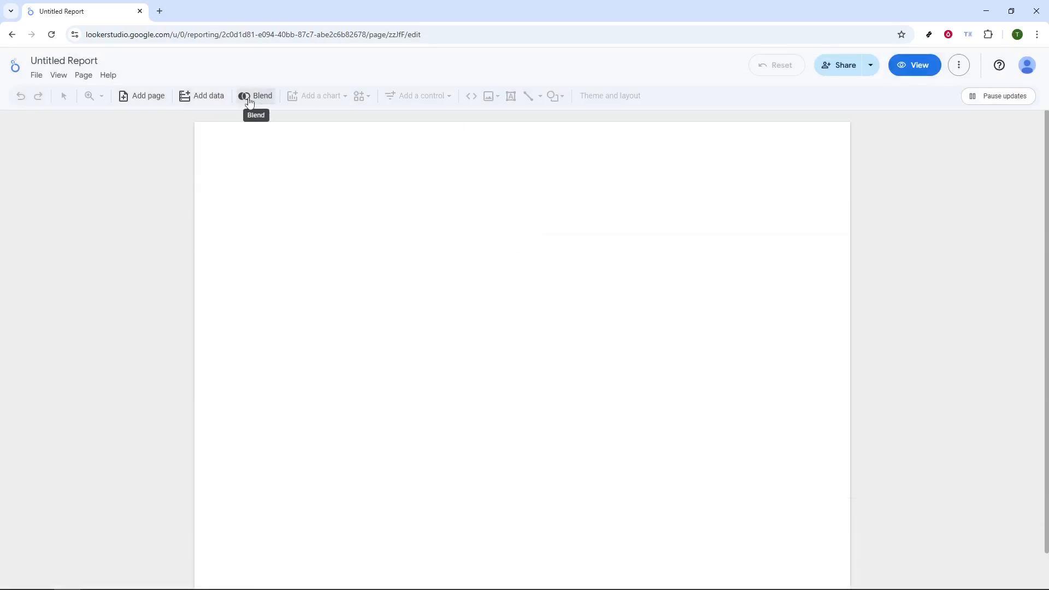
- Start a new data blend and choose [Sample] YouTube Data as the first table's data source
left_click(254, 97)
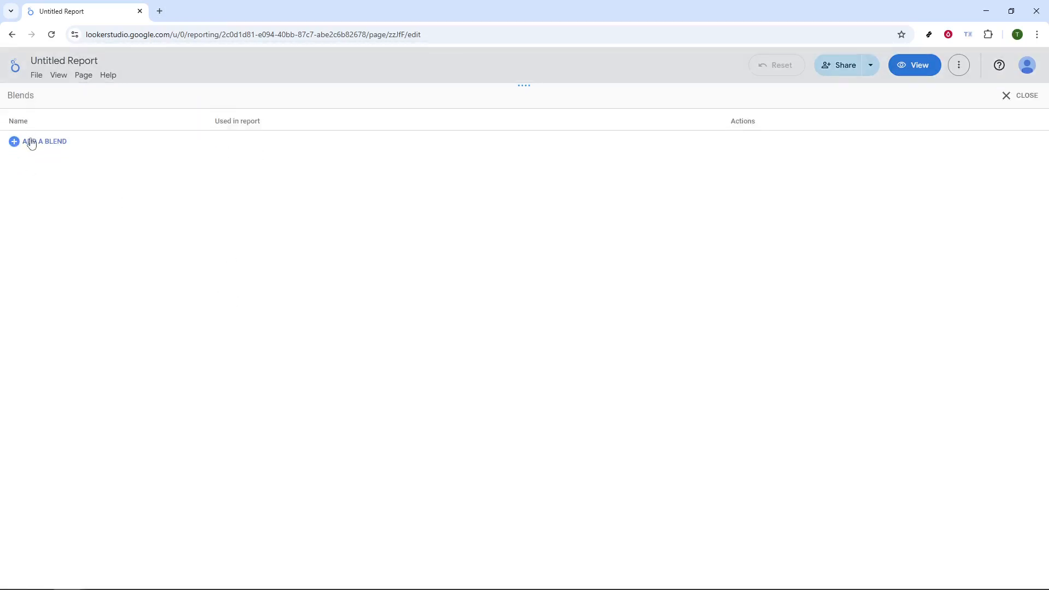
left_click(32, 142)
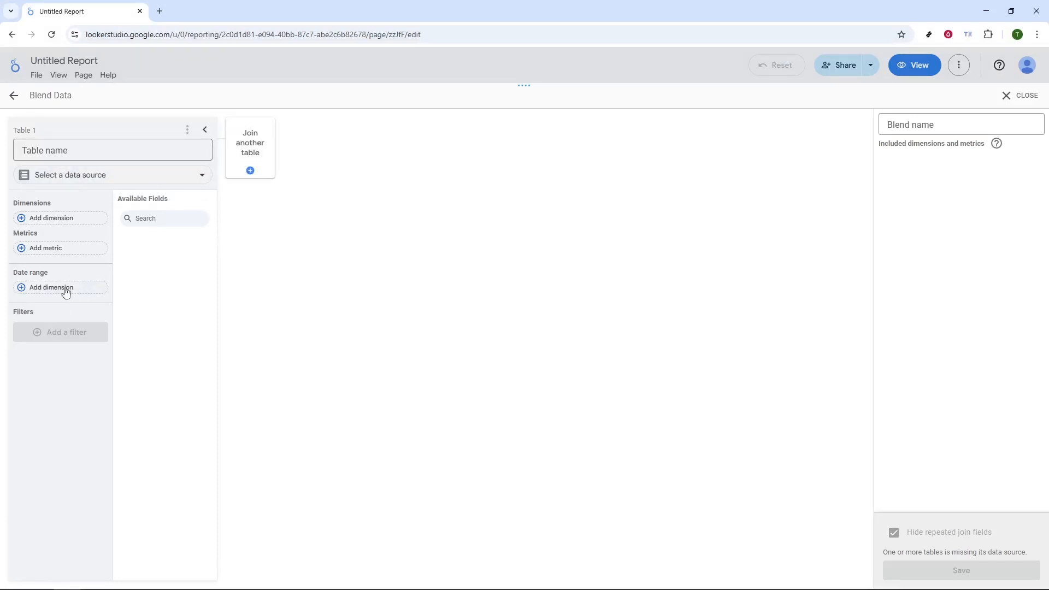
left_click(94, 153)
left_click(95, 175)
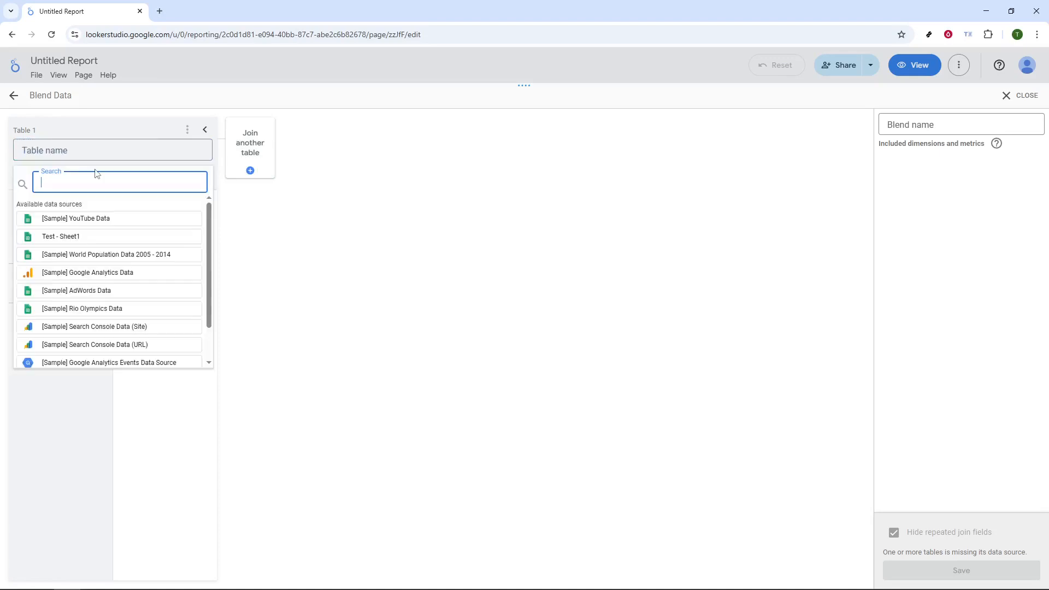
scroll(71, 268, "down", 1)
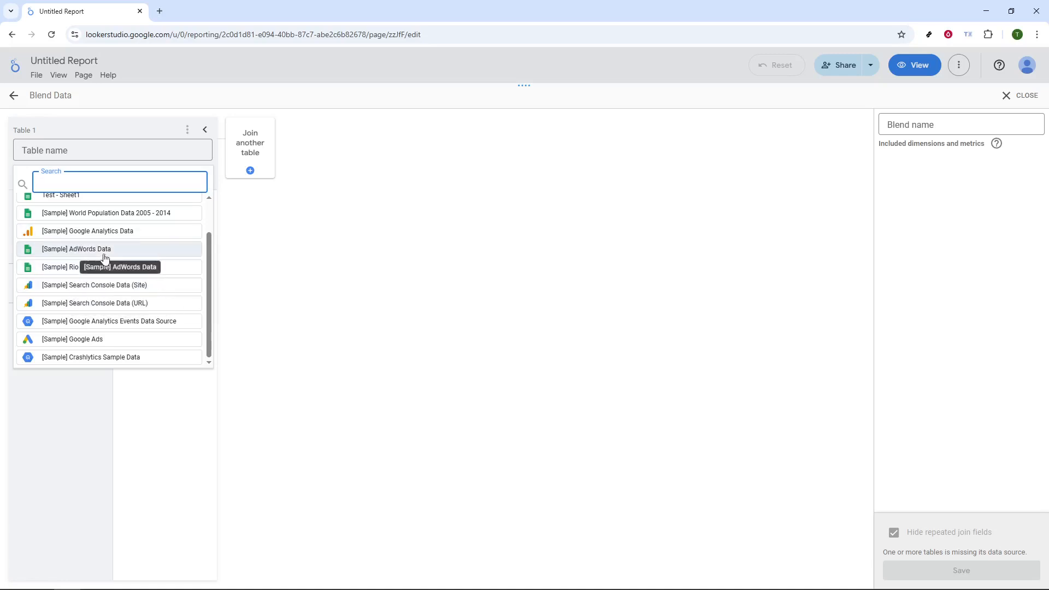
scroll(104, 268, "up", 1)
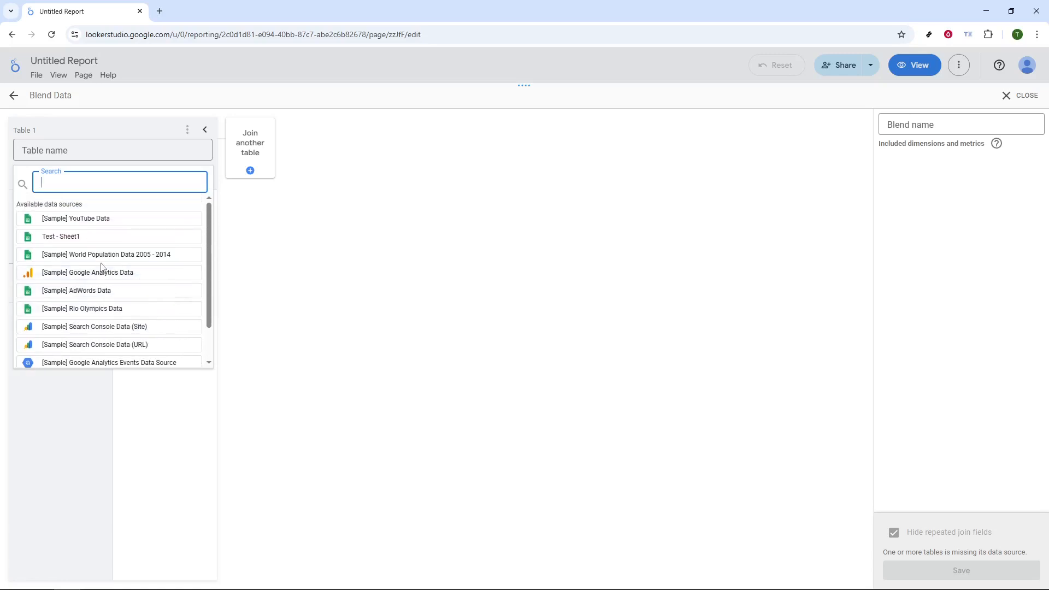
left_click(85, 219)
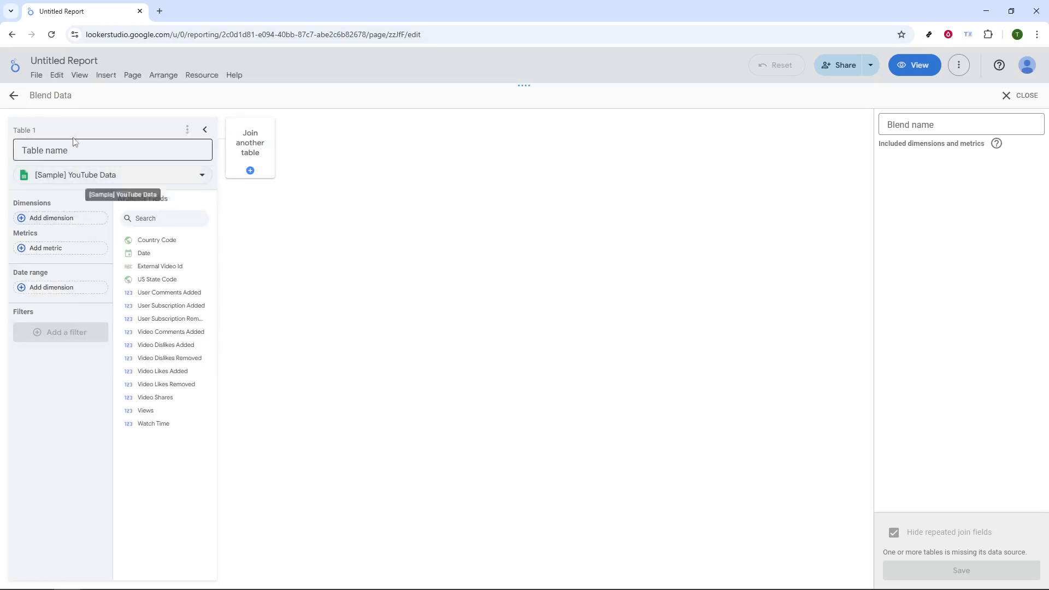
- Name the first table of the blend "test 1"
left_click(55, 149)
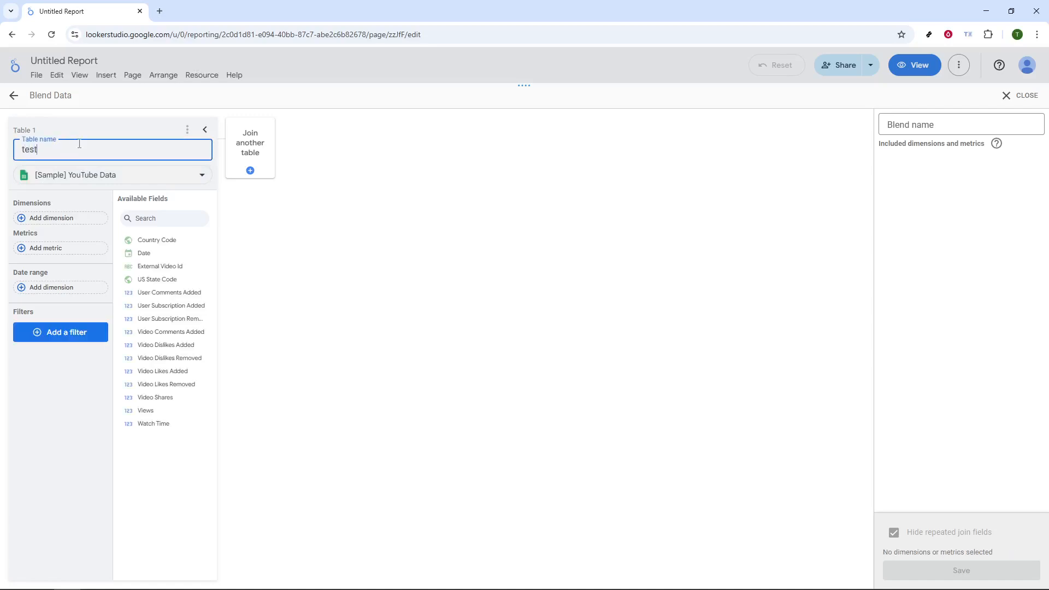
type("test 1")
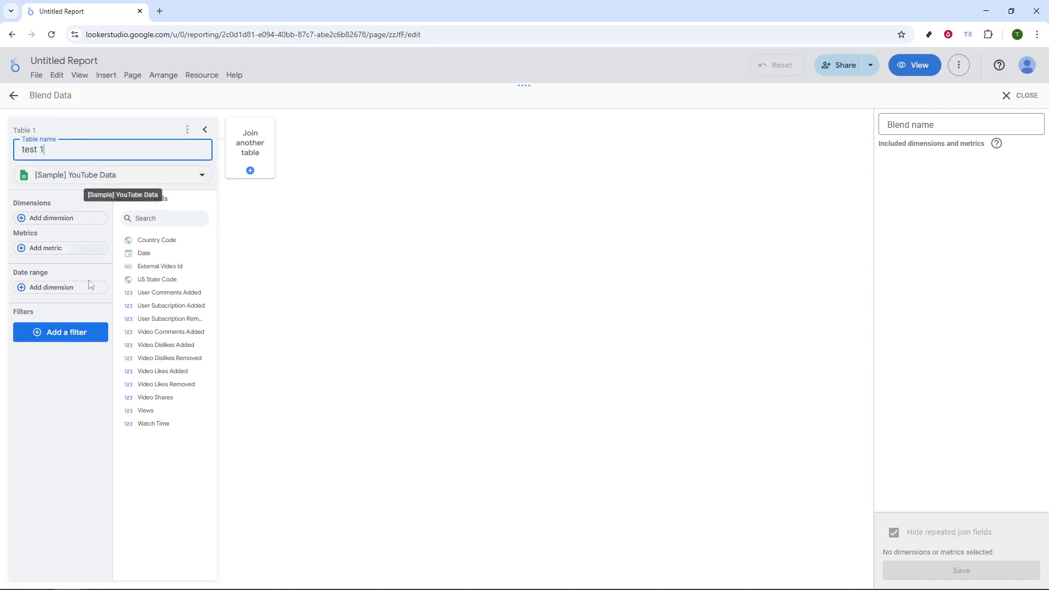
left_click(81, 388)
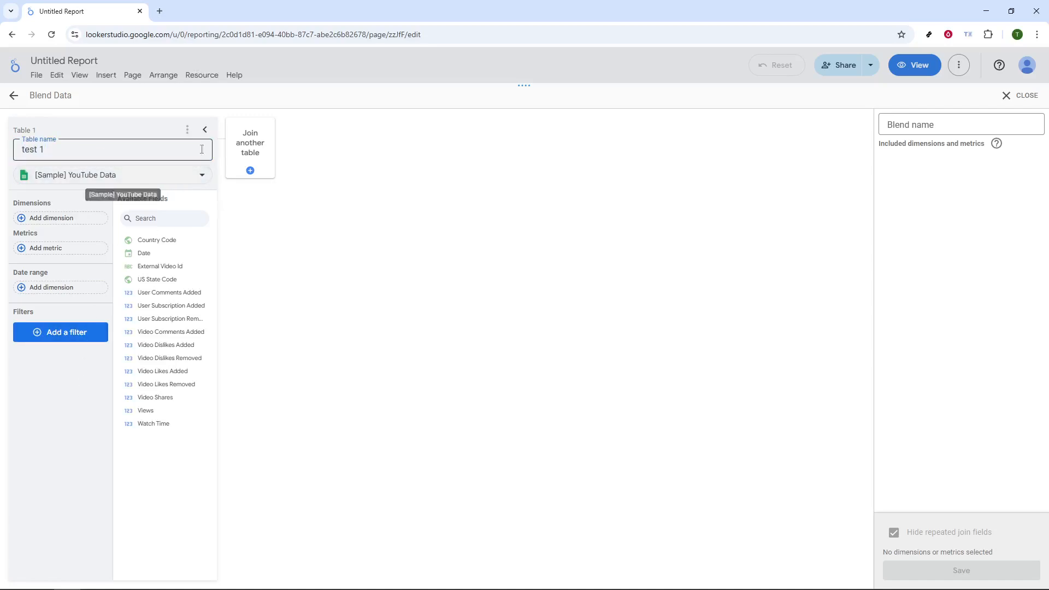
- Join [Sample] AdWords Data to the blend as the second table and name it "test 2"
left_click(250, 172)
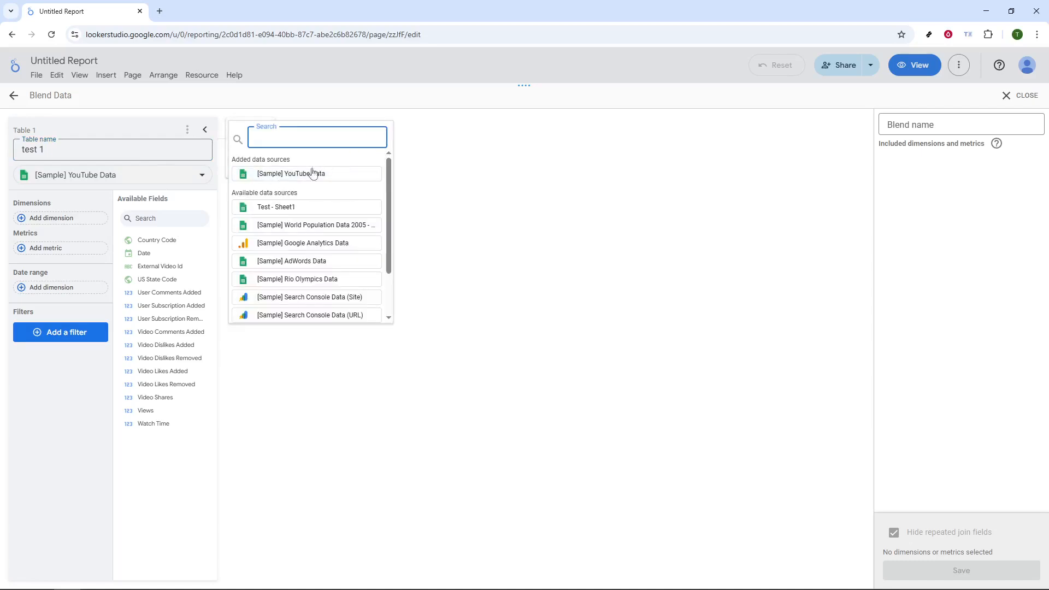
left_click(299, 263)
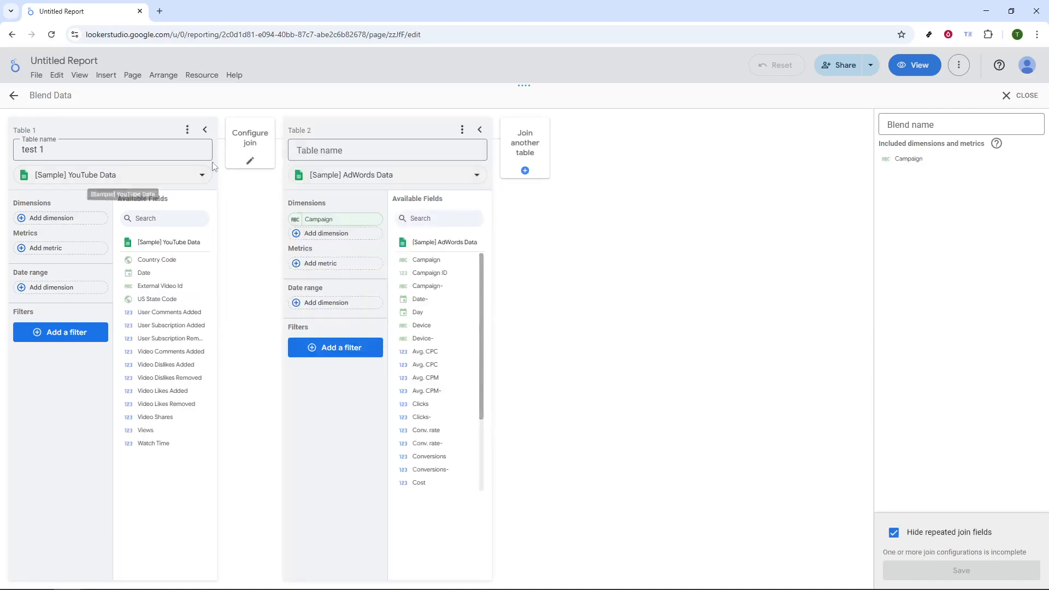
left_click(378, 148)
type("tes")
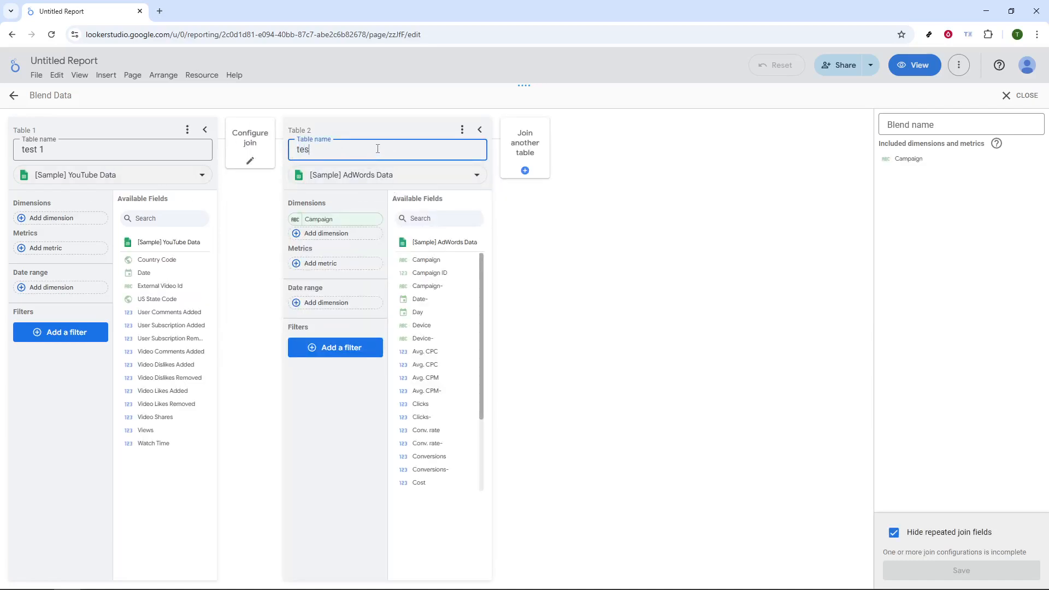
type("t 2")
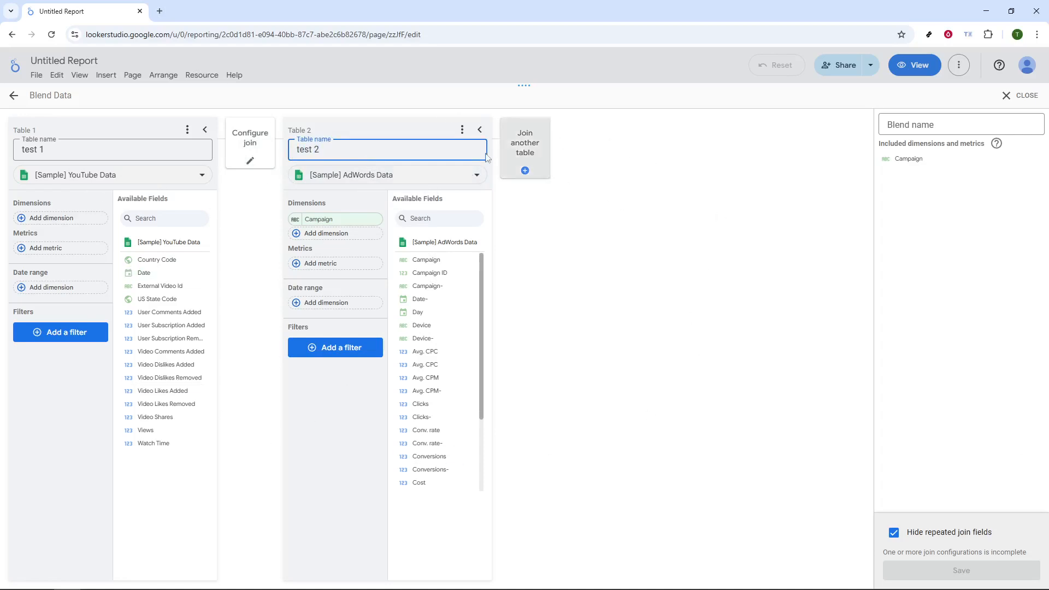
left_click(69, 416)
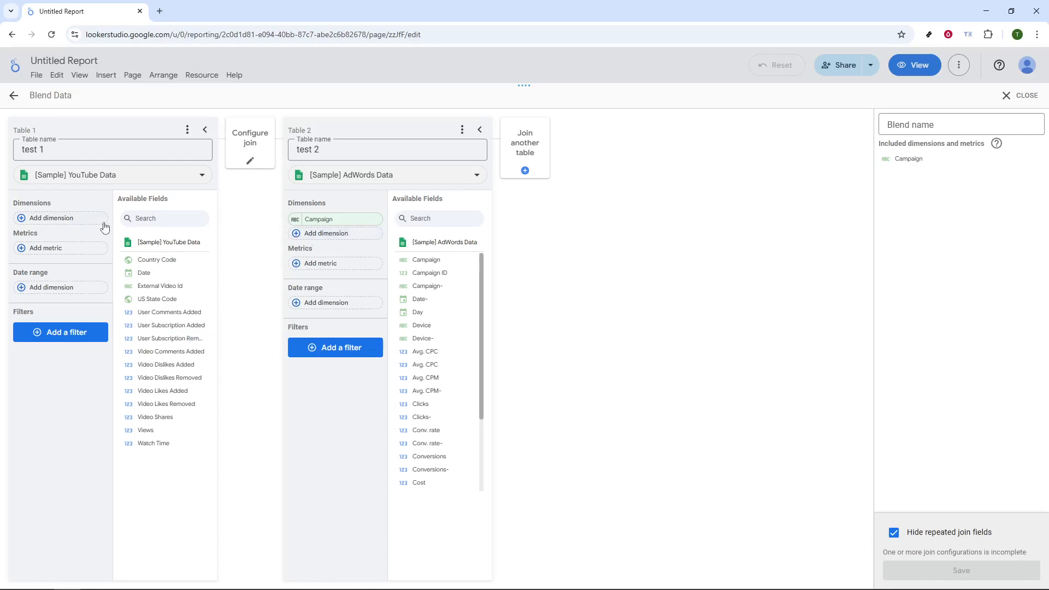
- Add the dimensions US State Code, Country Code and Date to the test 1 table
left_click(72, 220)
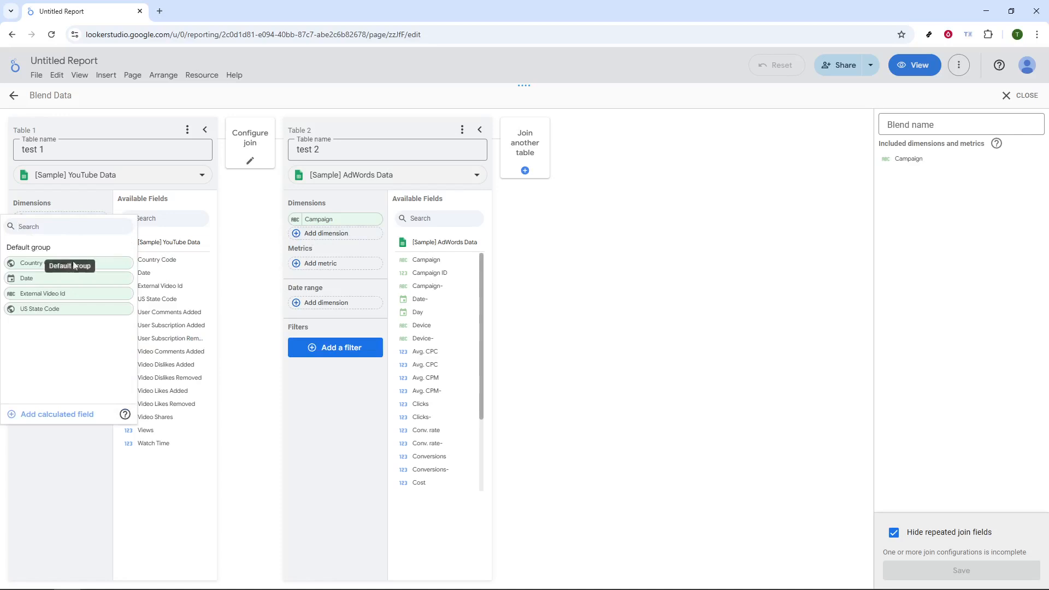
left_click(43, 309)
left_click(48, 233)
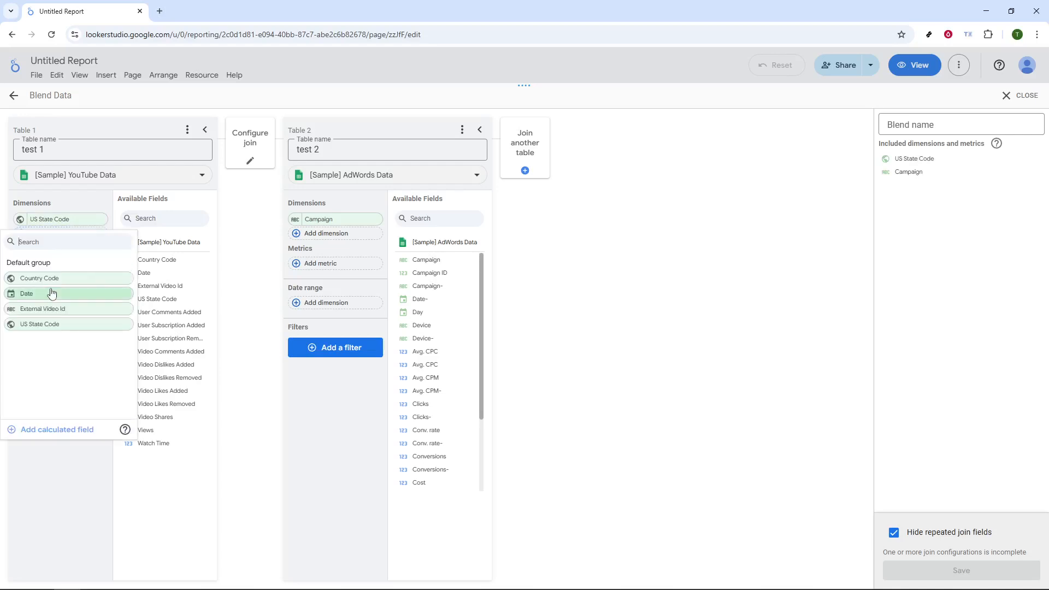
left_click(47, 280)
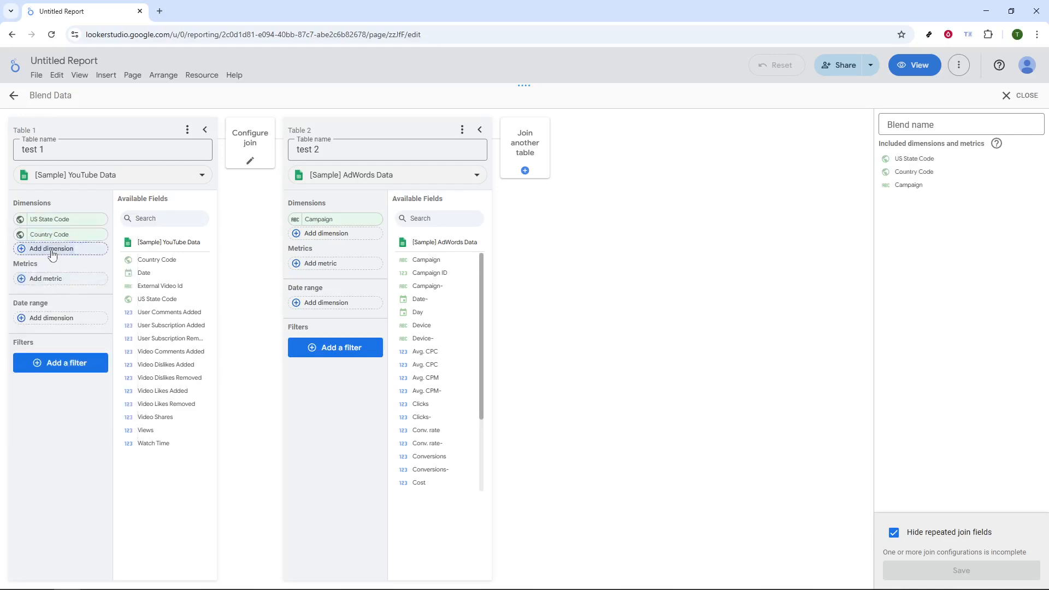
left_click(52, 249)
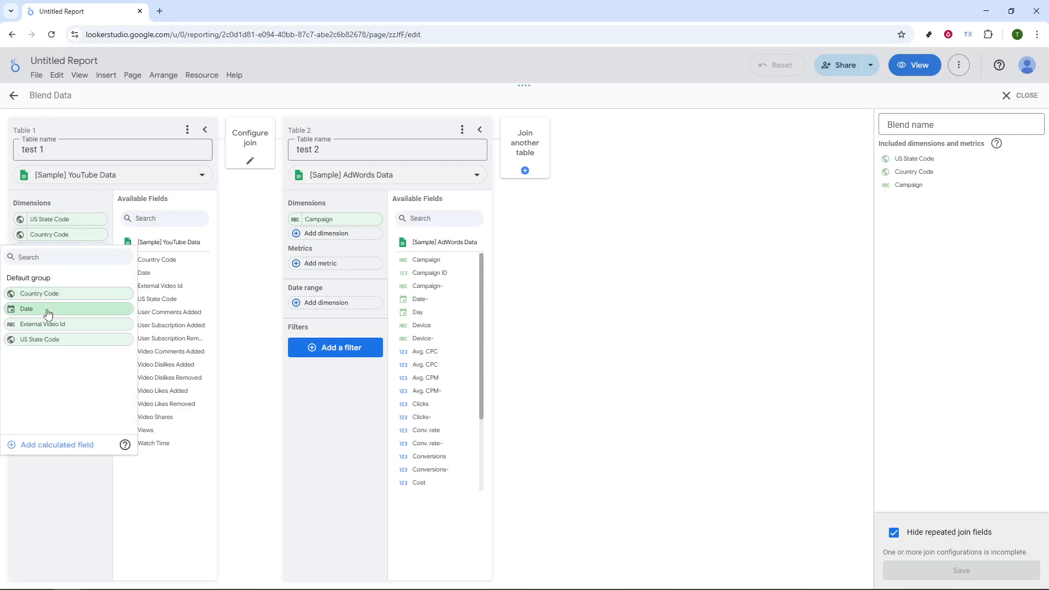
left_click(48, 311)
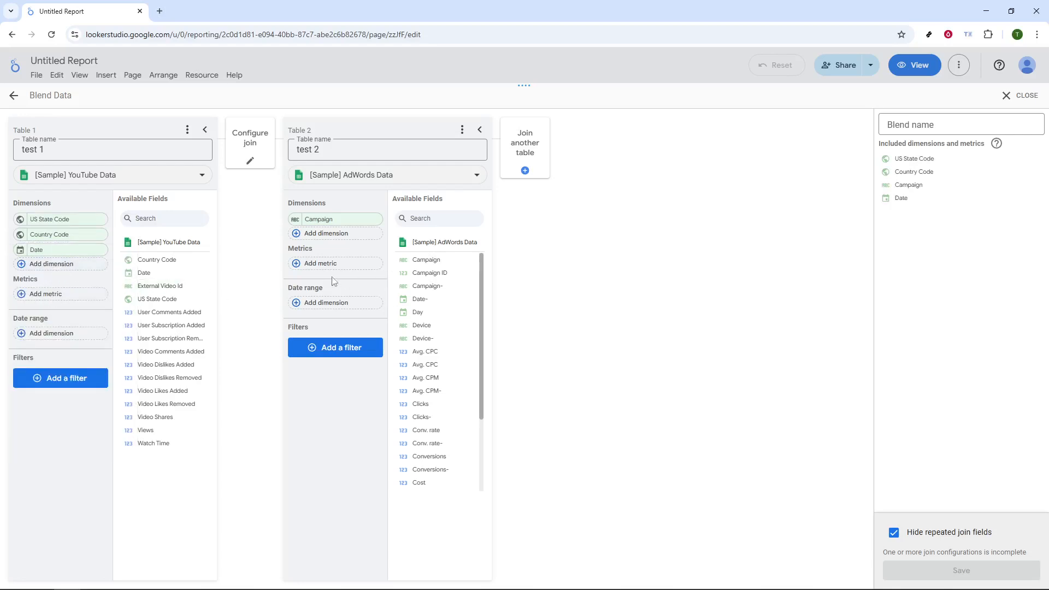
left_click(30, 299)
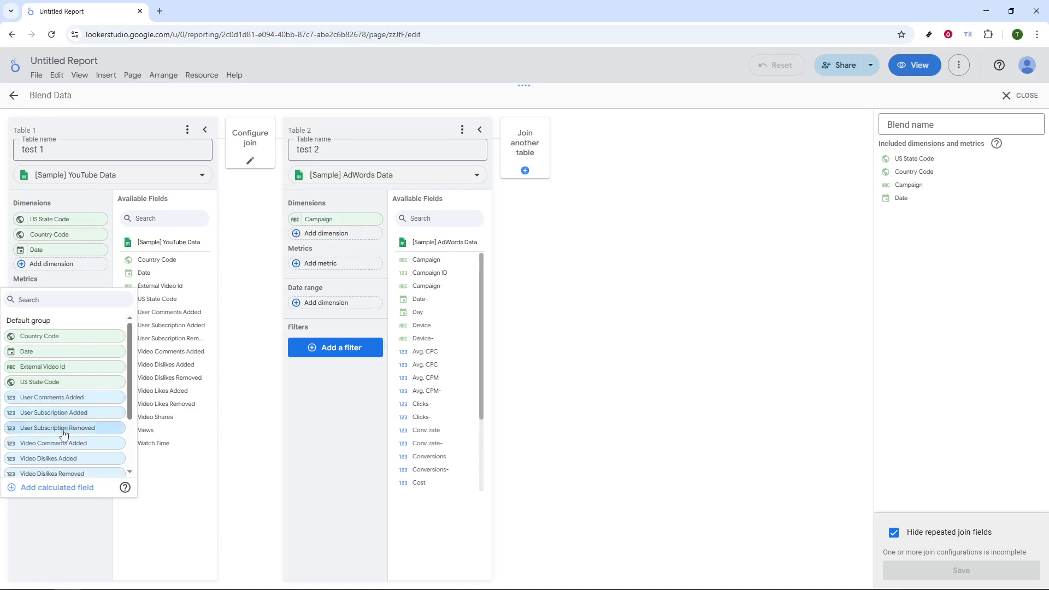
left_click(40, 534)
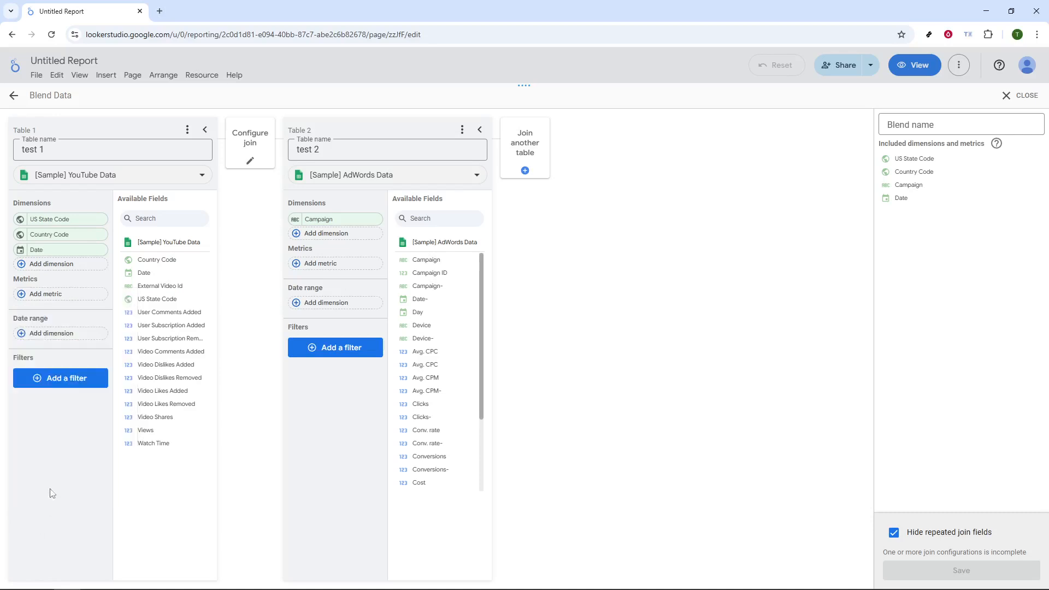
left_click(57, 334)
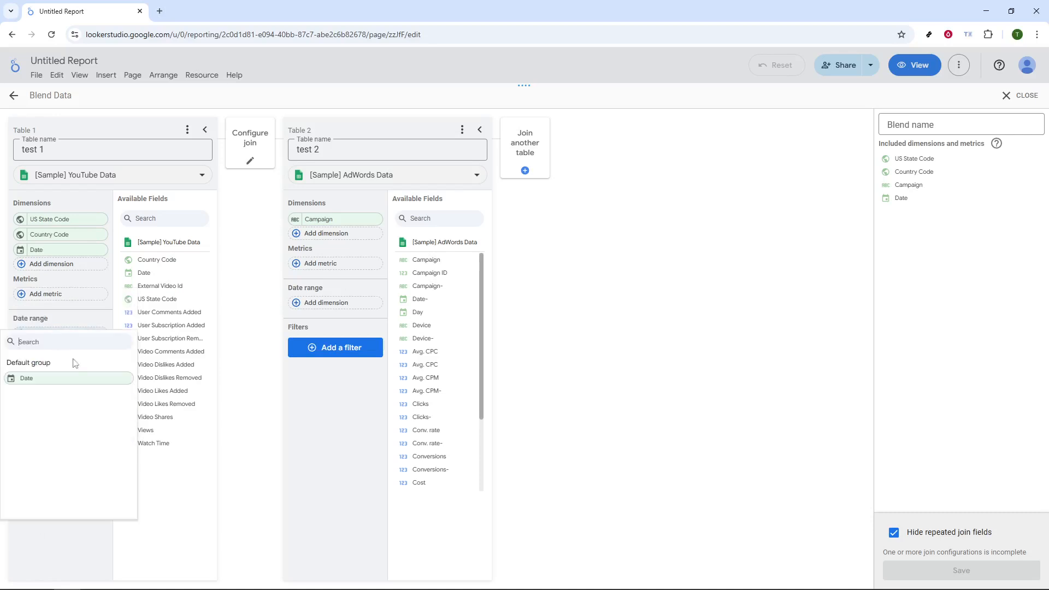
left_click(94, 549)
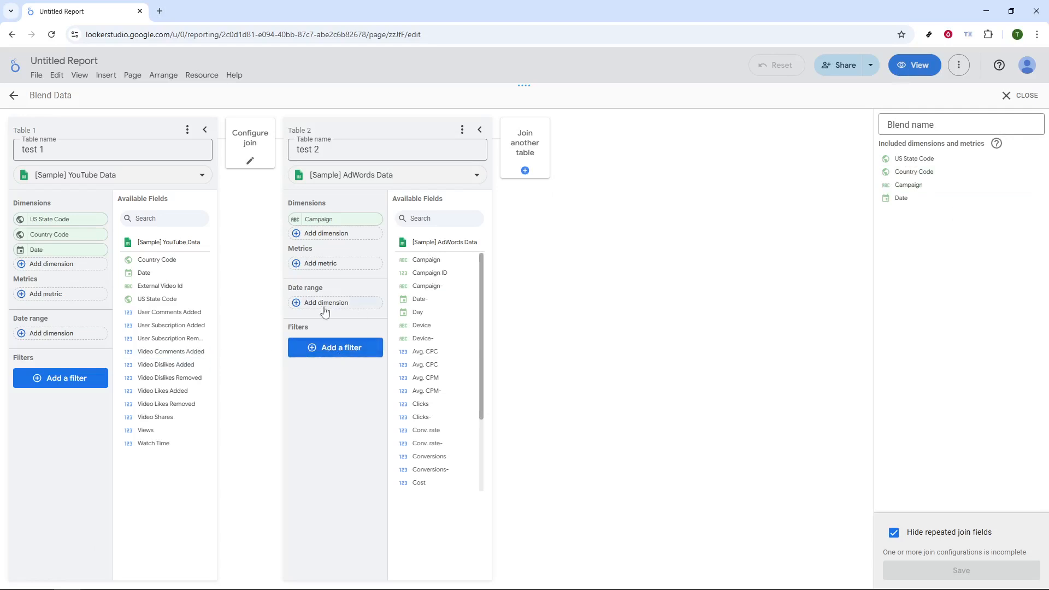
left_click(93, 378)
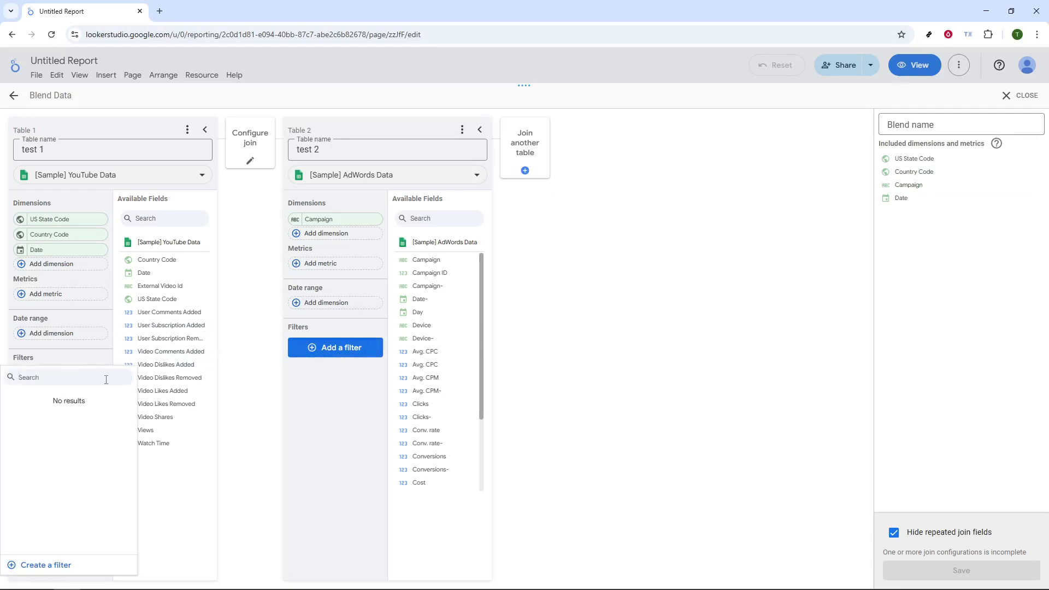
left_click(294, 396)
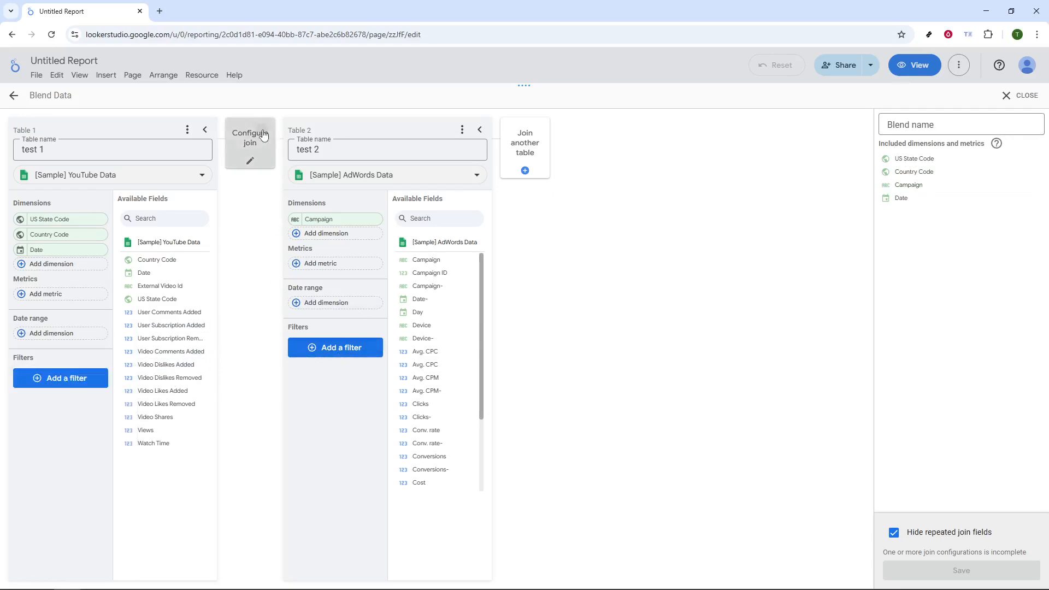
- Open the join configuration between test 1 and test 2 and compare the available join operators
left_click(250, 147)
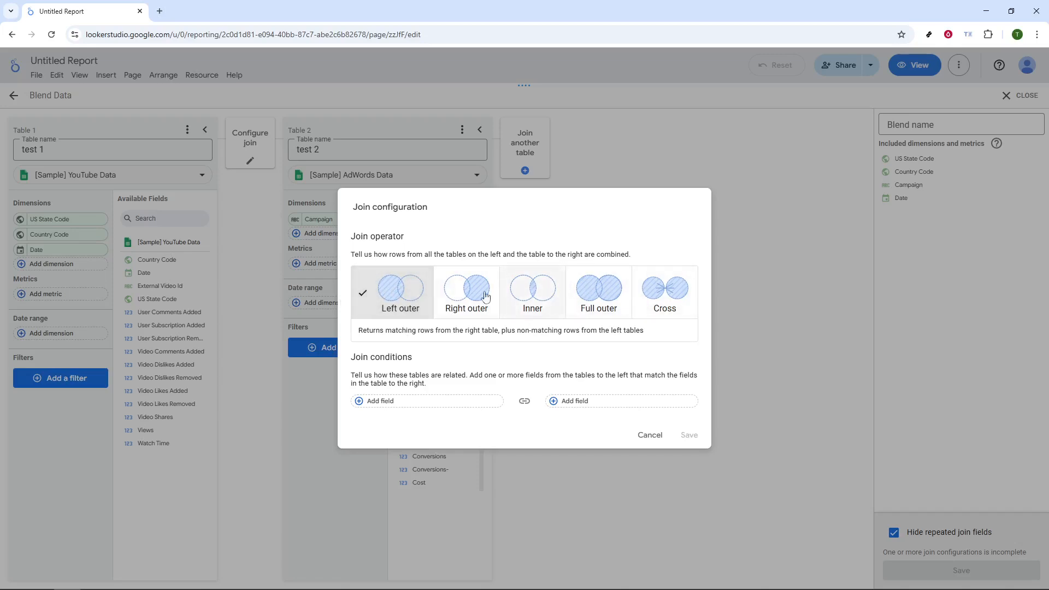
left_click(665, 289)
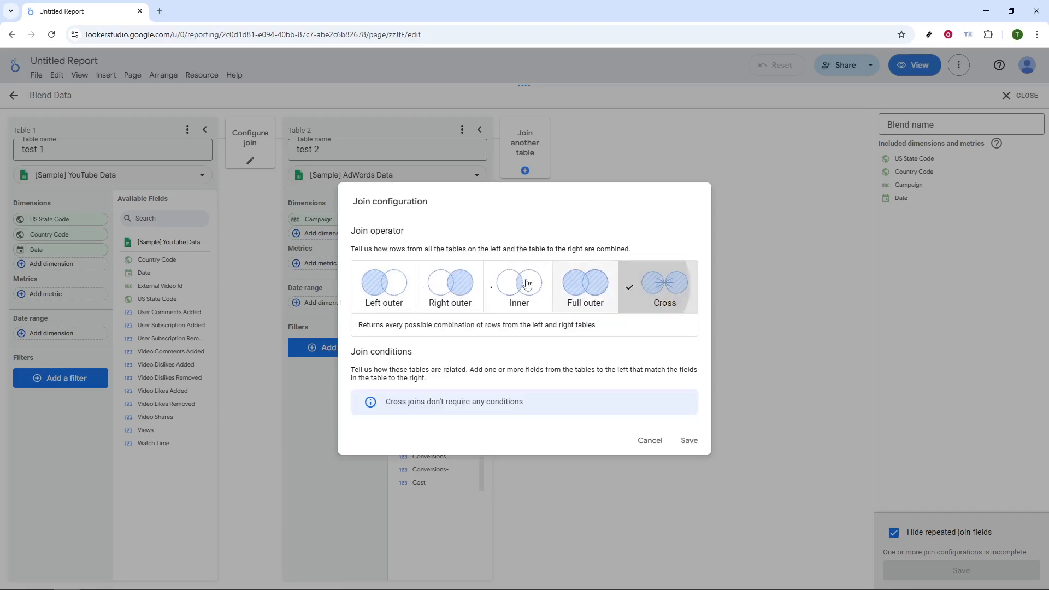
left_click(437, 285)
left_click(382, 285)
left_click(527, 284)
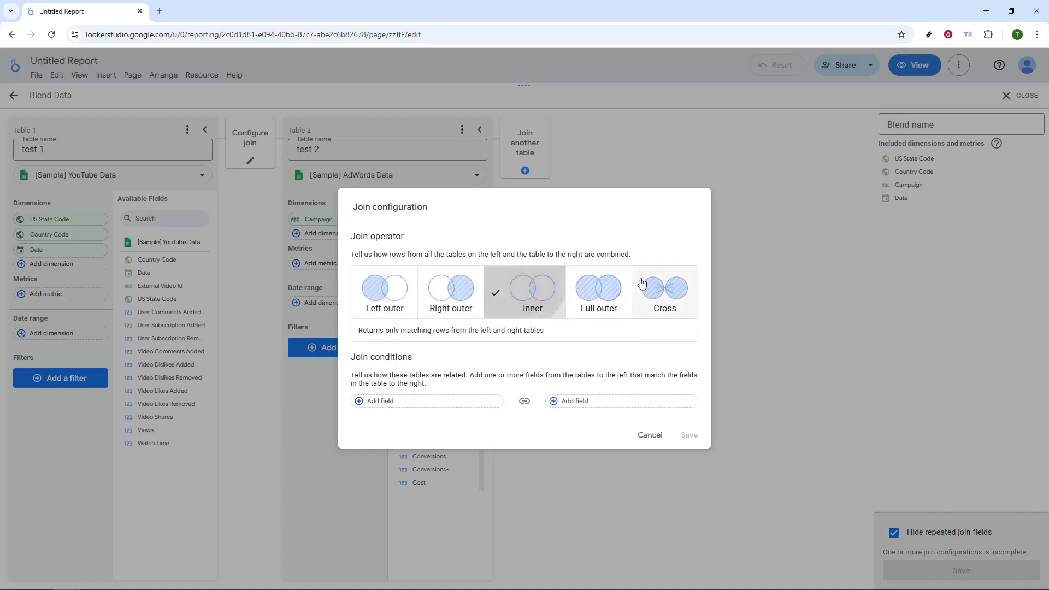
left_click(644, 284)
left_click(410, 288)
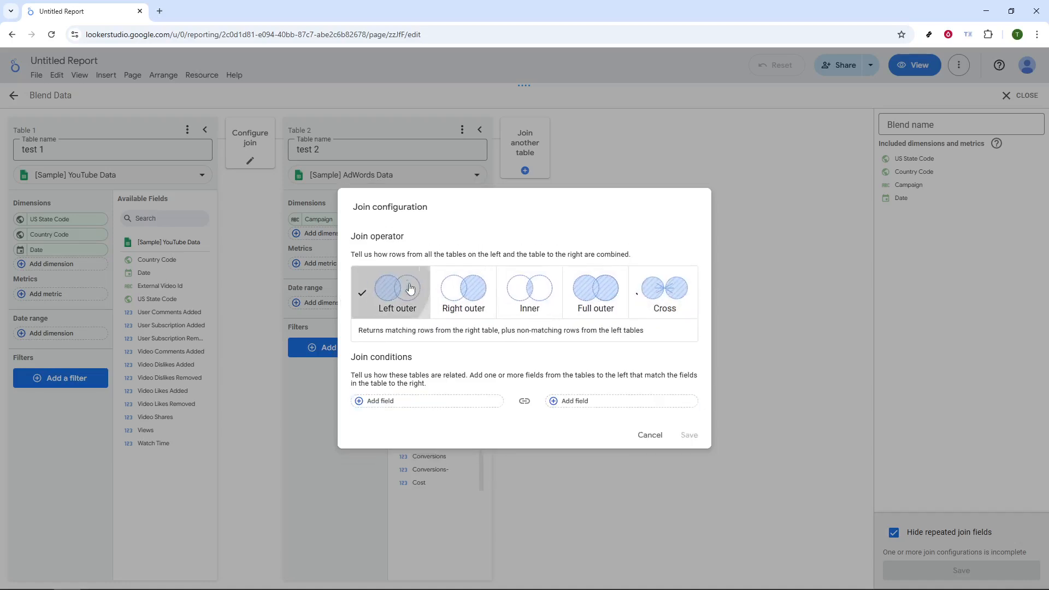
left_click(468, 289)
left_click(370, 291)
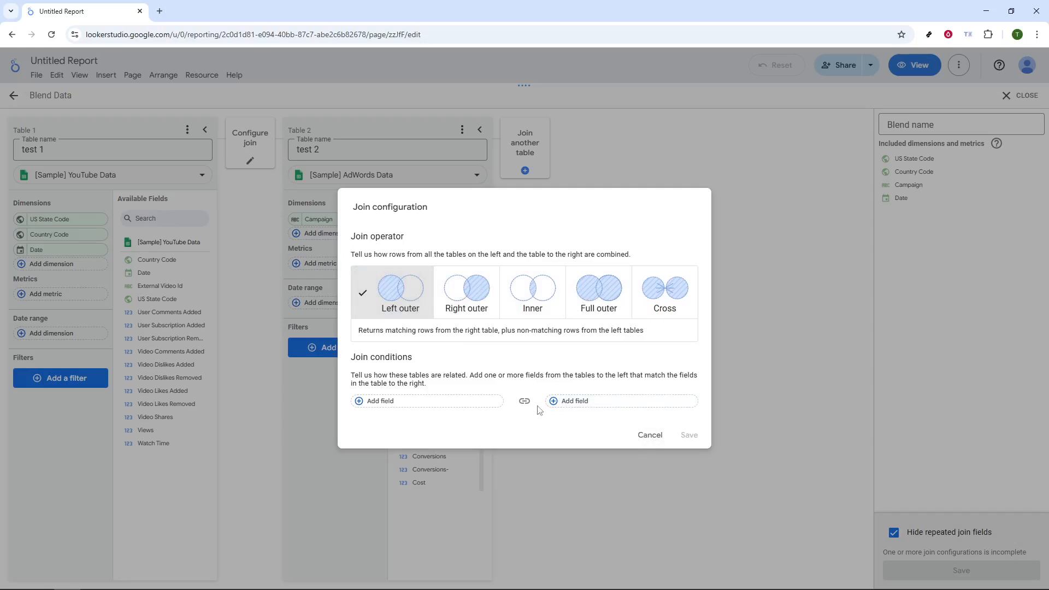
- Set the join operator between the two tables to Cross, then save the join configuration and the blend
left_click(595, 289)
left_click(664, 296)
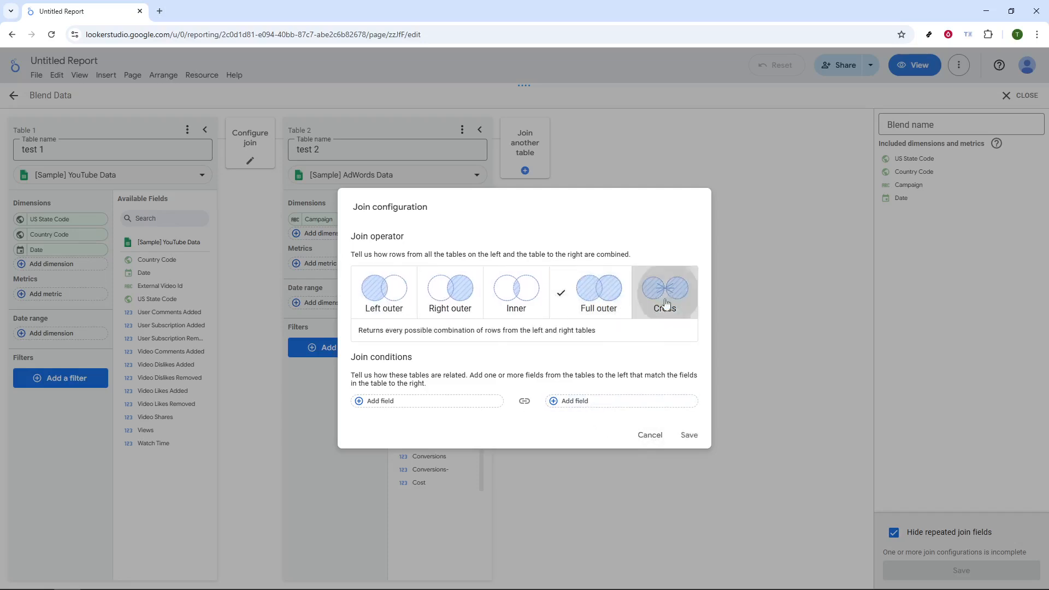
left_click(688, 440)
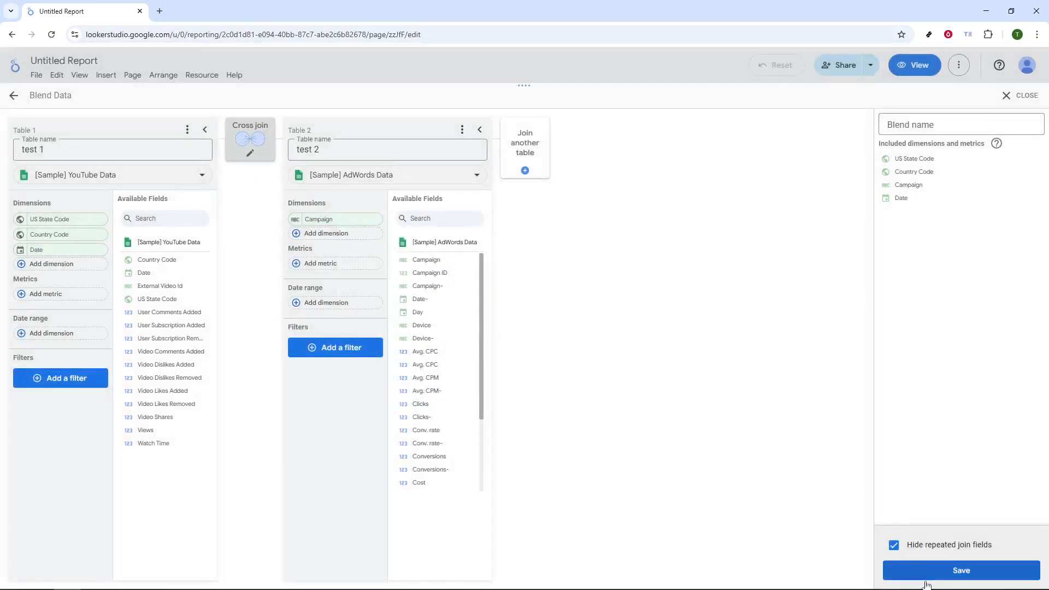
left_click(961, 572)
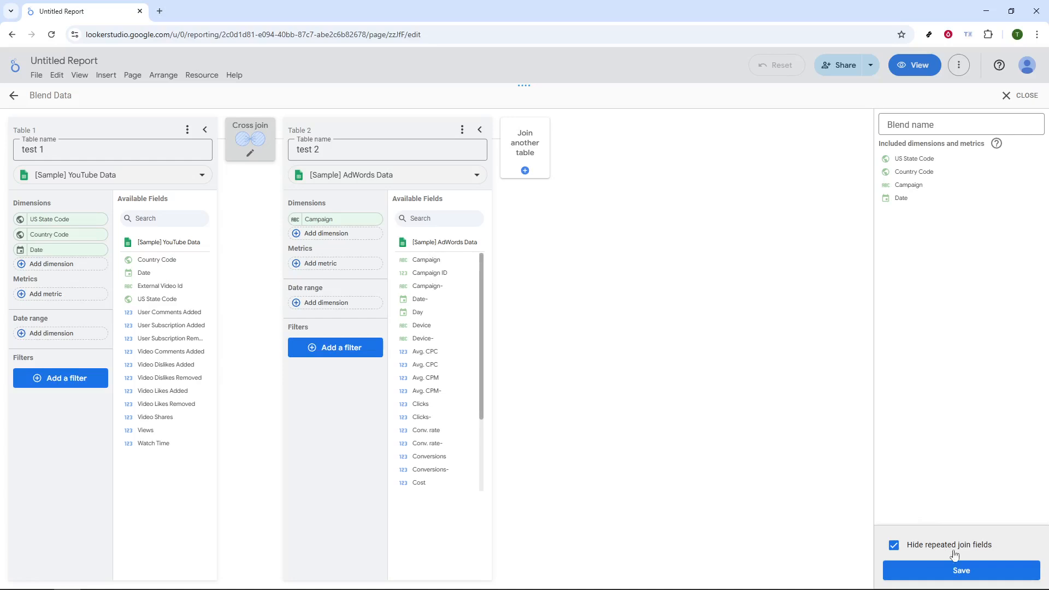
- Save the blend, check its entry in the report's list of blends, and return to the report canvas
left_click(1000, 569)
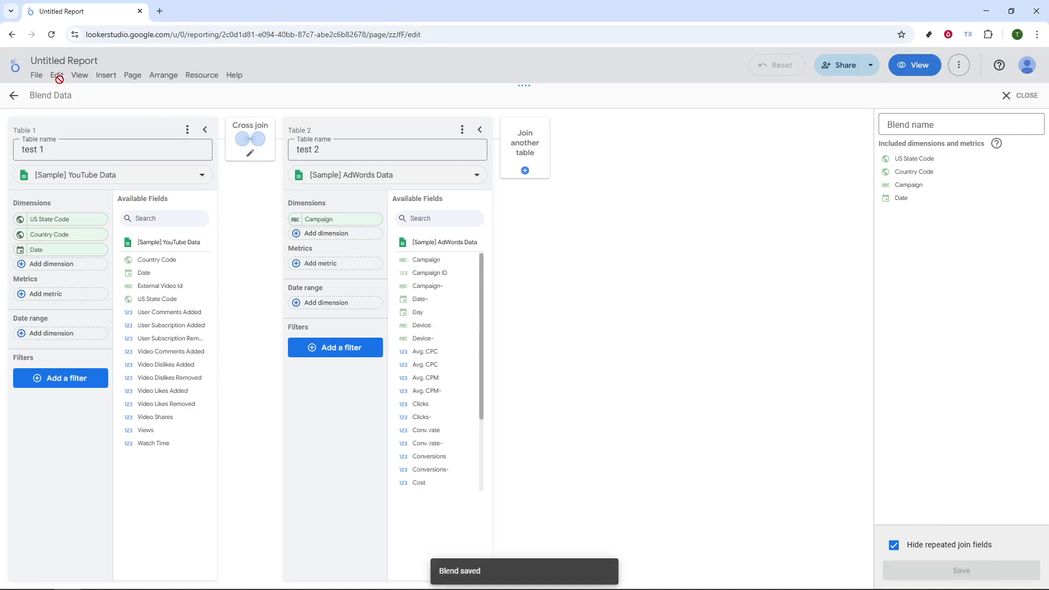
left_click(20, 102)
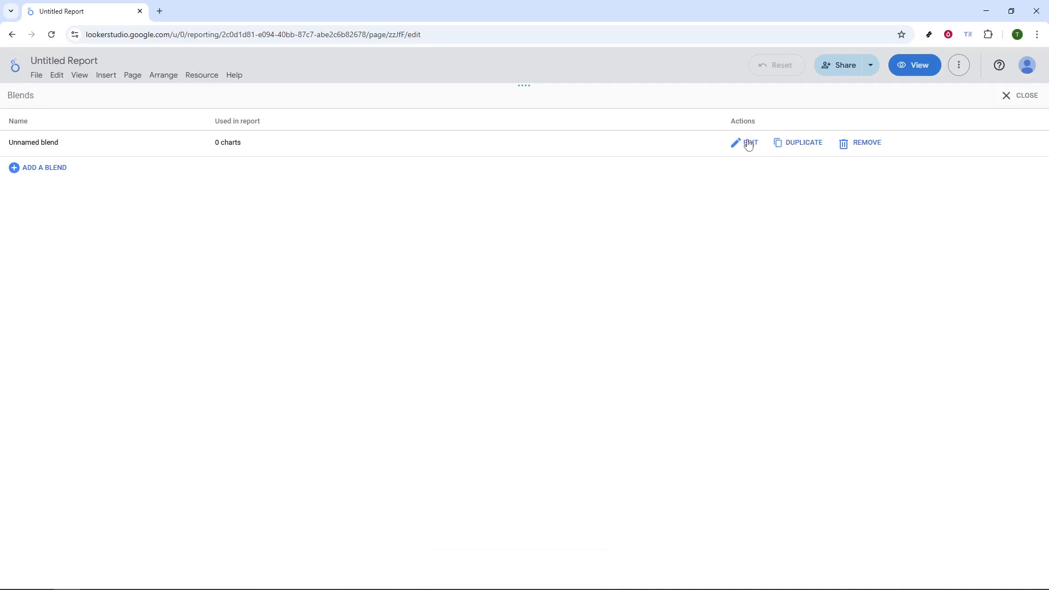
left_click(1007, 95)
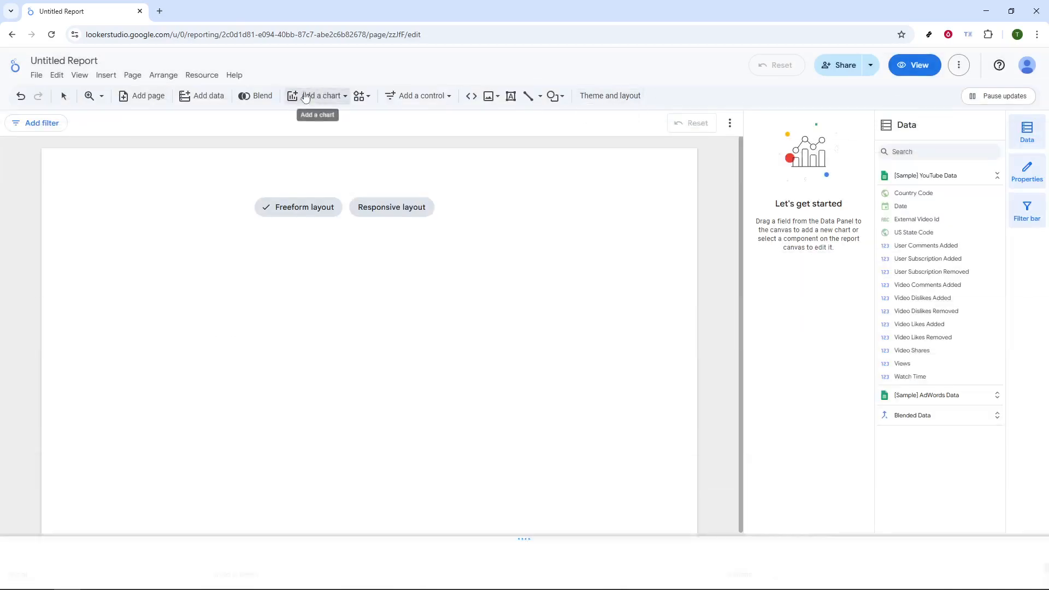
left_click(250, 101)
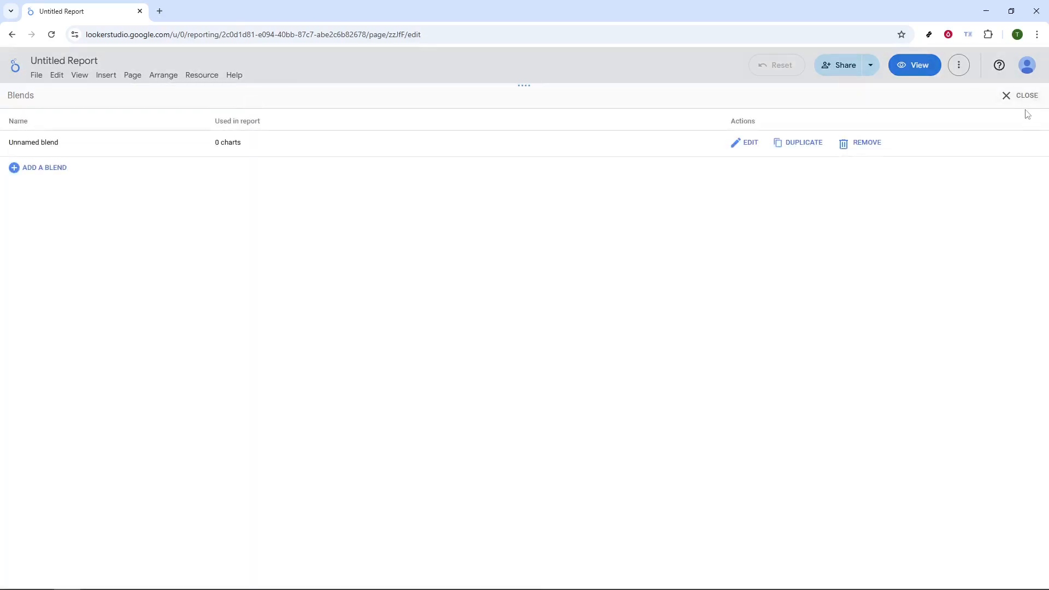
left_click(1008, 96)
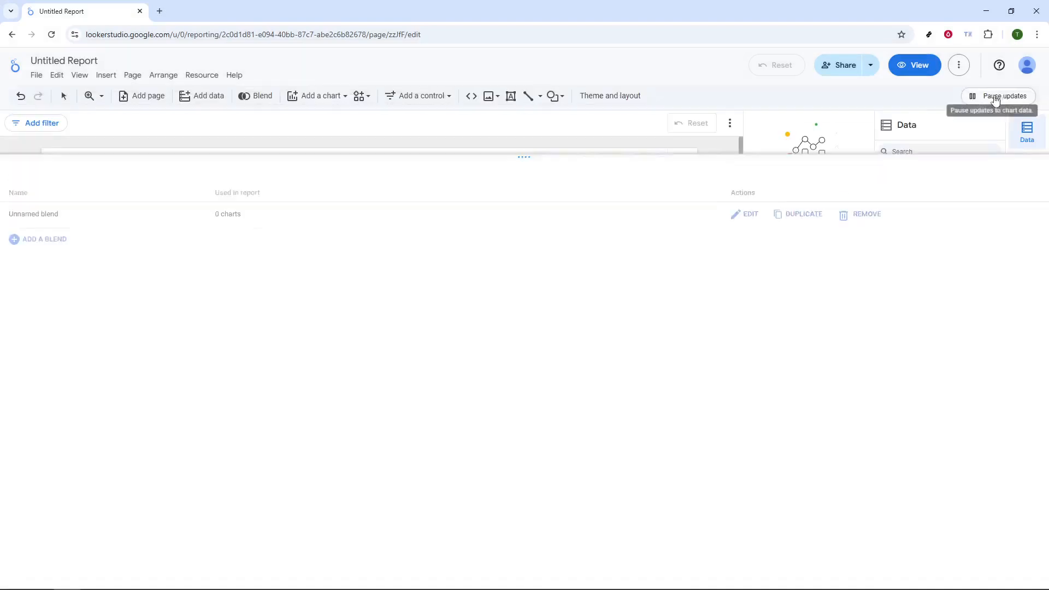
- Place a table chart in the upper-left area of the report page
left_click(278, 209)
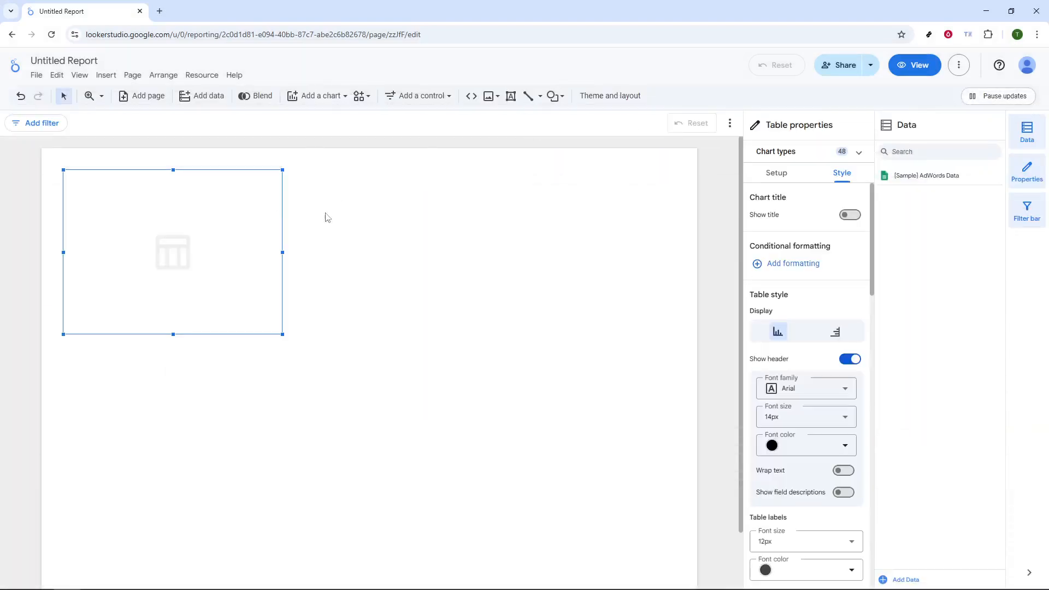